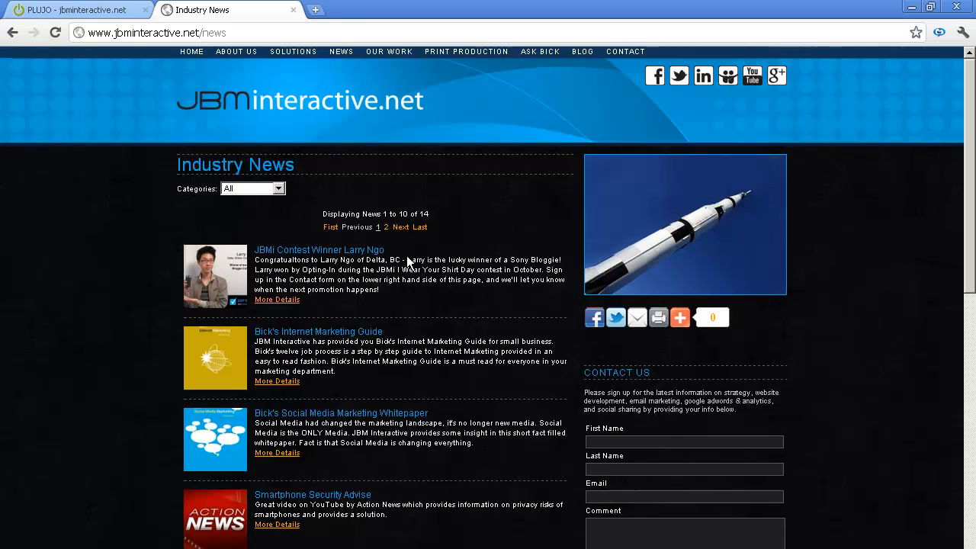
Step: Look through the Industry News articles on the live site and open the full Bick's Internet Marketing Guide article
{"action": "scroll", "coordinate": [395, 286], "scroll_direction": "down", "scroll_amount": 5}
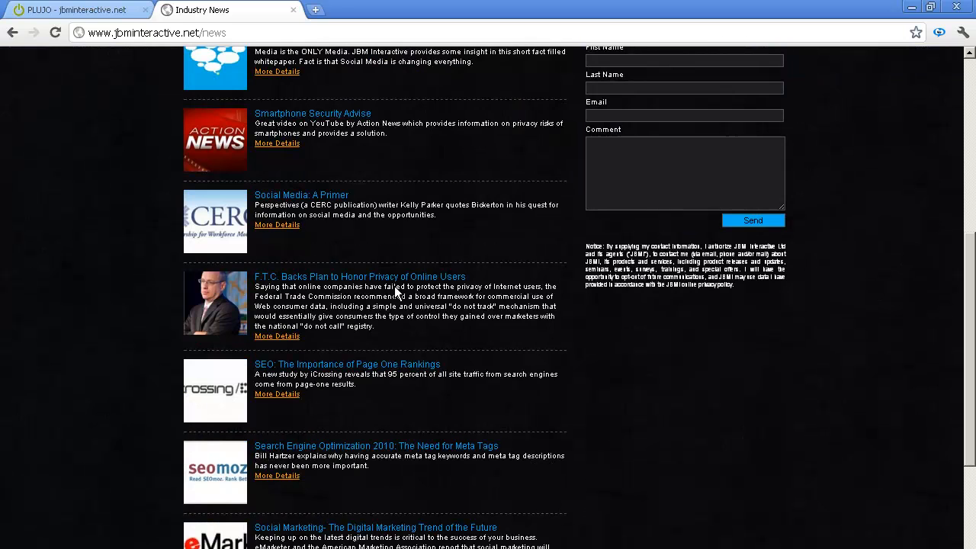
{"action": "scroll", "coordinate": [394, 286], "scroll_direction": "down", "scroll_amount": 1}
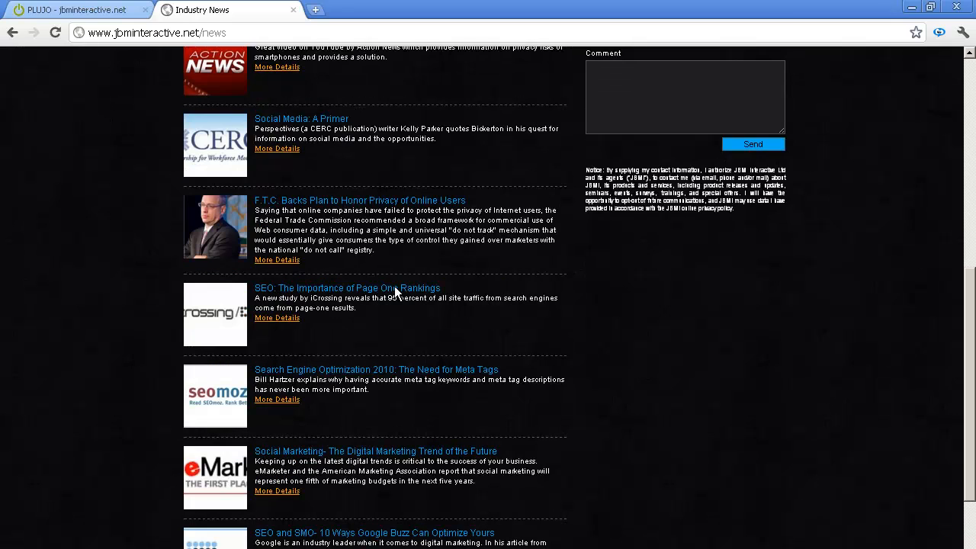
{"action": "scroll", "coordinate": [395, 288], "scroll_direction": "up", "scroll_amount": 6}
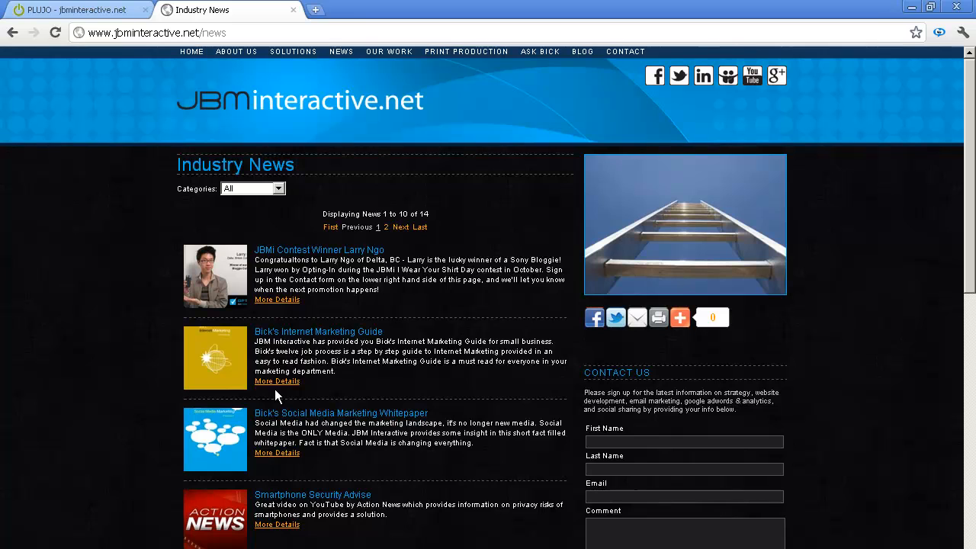
{"action": "left_click", "coordinate": [274, 385]}
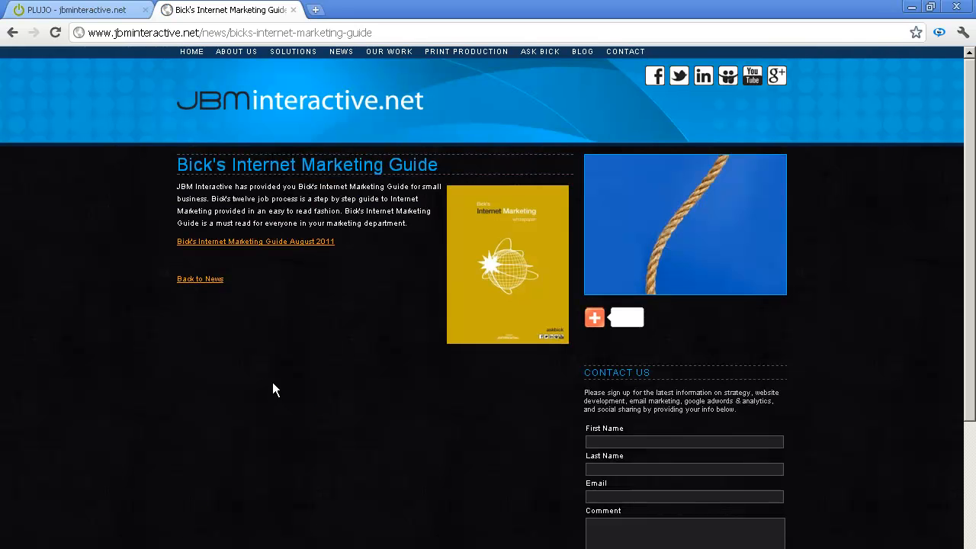
Step: Switch to PLUJO's News module, view the Facebook posting form for the contest winner article, and close it without posting
{"action": "left_click", "coordinate": [101, 10]}
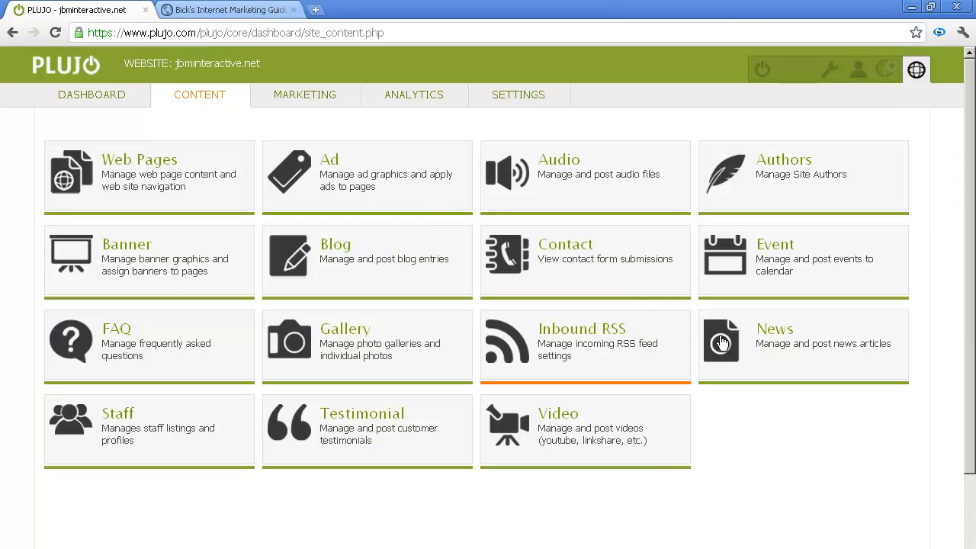
{"action": "left_click", "coordinate": [746, 347]}
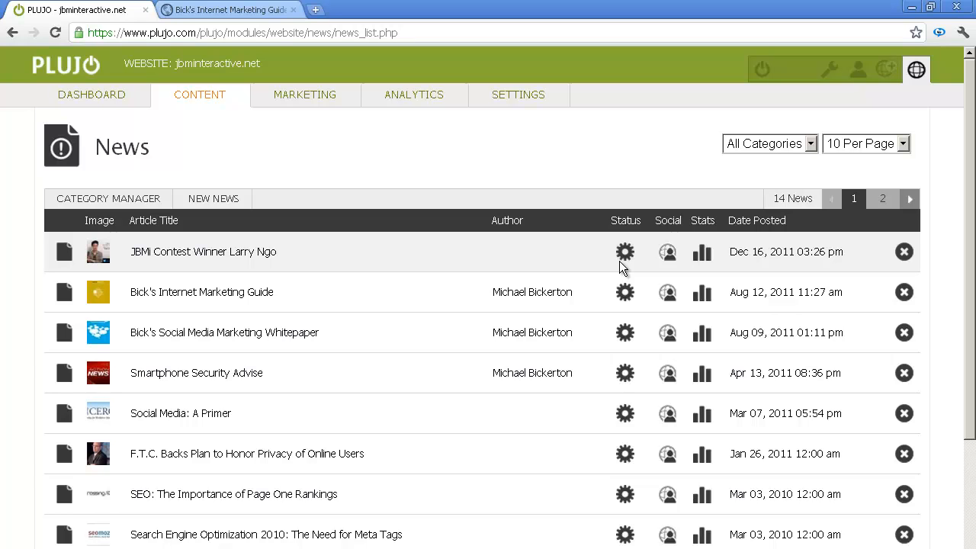
{"action": "left_click", "coordinate": [663, 256]}
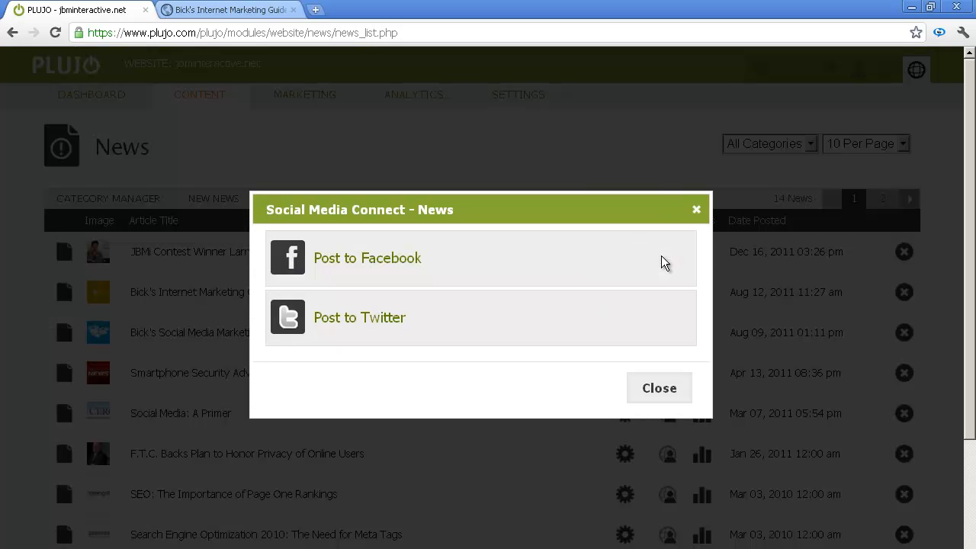
{"action": "left_click", "coordinate": [523, 263]}
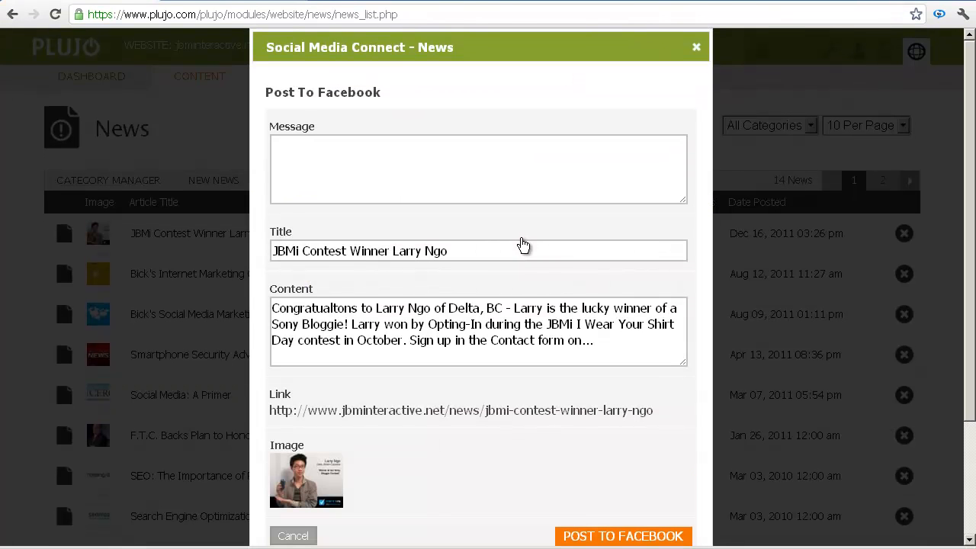
{"action": "left_click", "coordinate": [477, 246]}
{"action": "left_click", "coordinate": [310, 158]}
{"action": "left_click", "coordinate": [696, 47]}
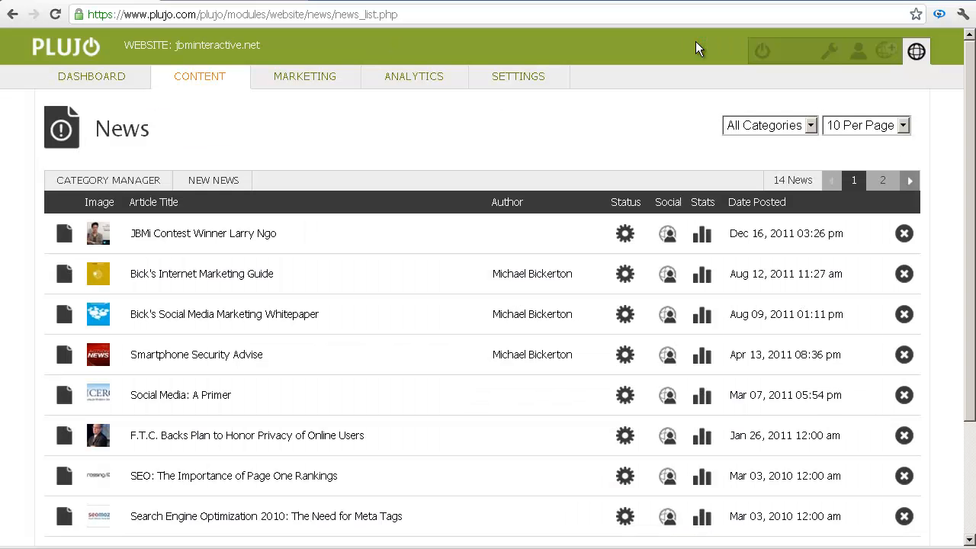
Step: View the Twitter posting form for the contest winner article and close it without posting
{"action": "left_click", "coordinate": [668, 234]}
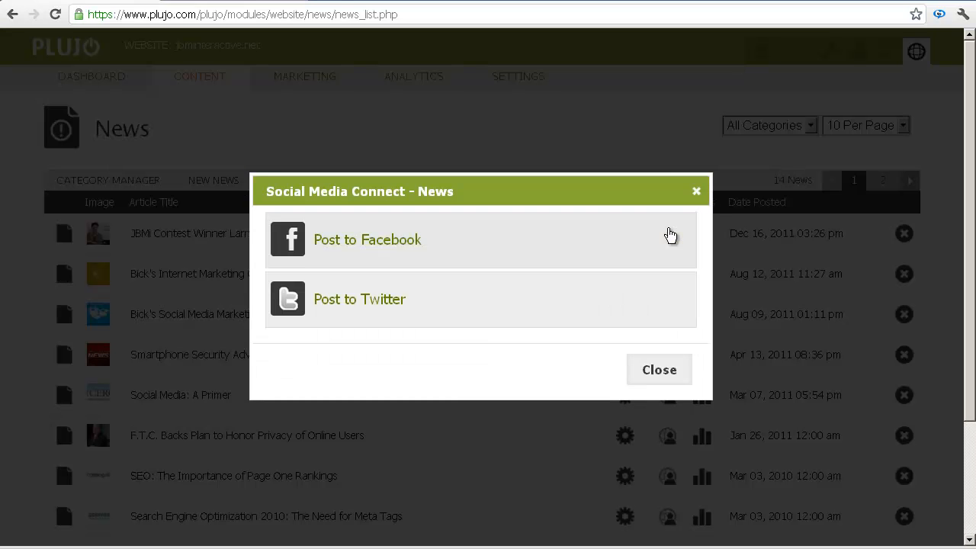
{"action": "left_click", "coordinate": [514, 320]}
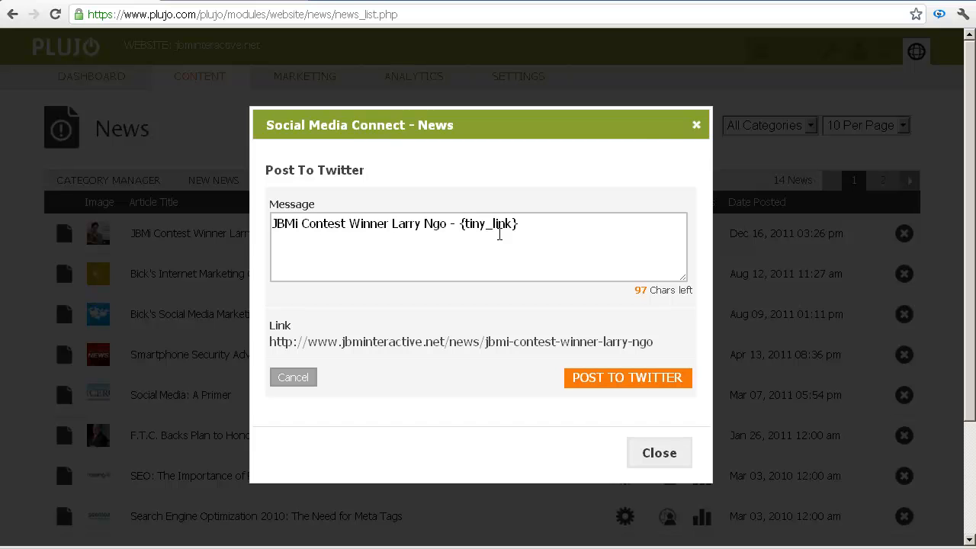
{"action": "left_click", "coordinate": [696, 125]}
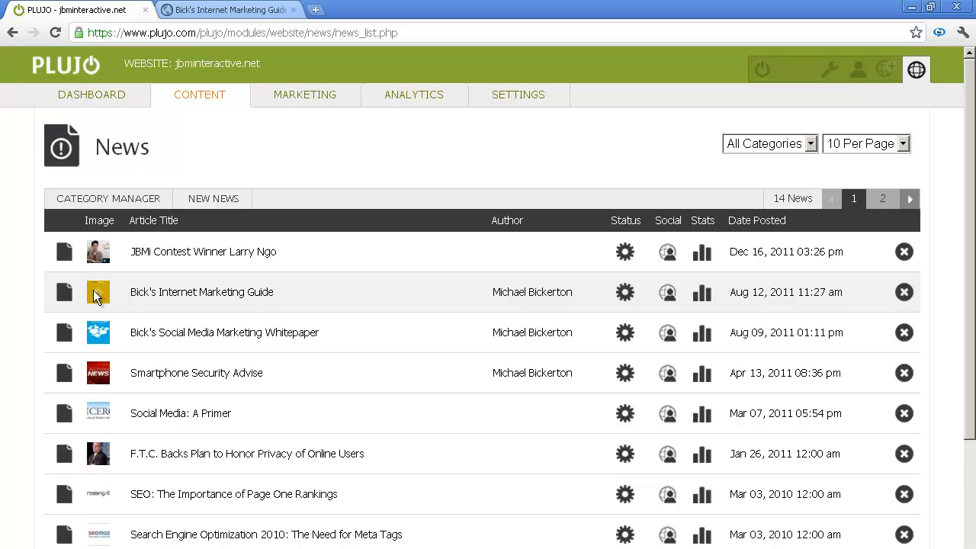
Step: Open the Bick's Internet Marketing Guide article for editing and examine its title, article text and summary
{"action": "left_click", "coordinate": [62, 296]}
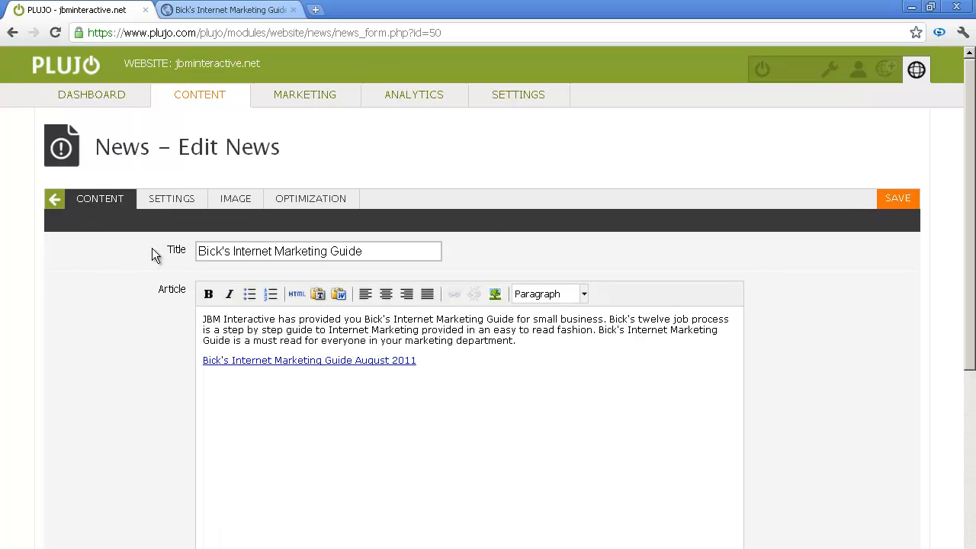
{"action": "scroll", "coordinate": [152, 254], "scroll_direction": "down", "scroll_amount": 2}
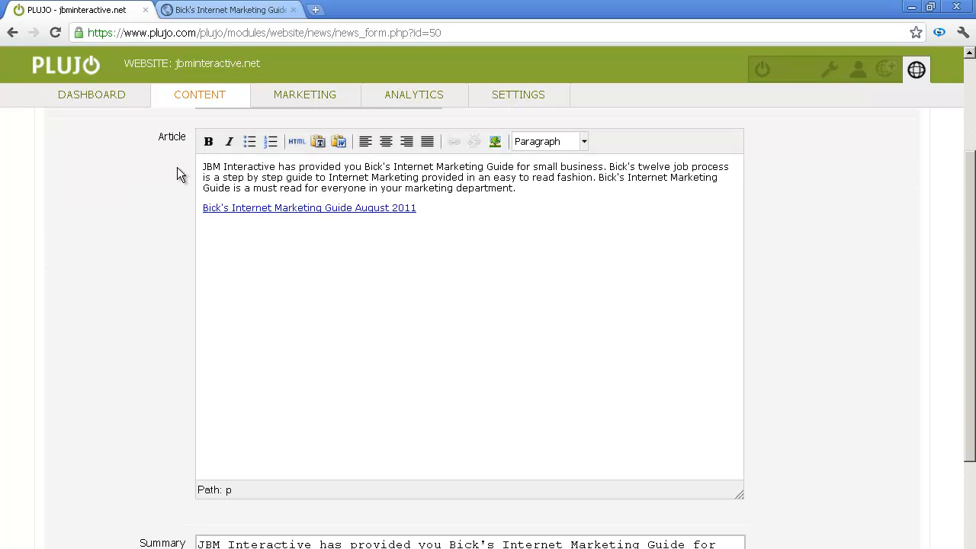
{"action": "scroll", "coordinate": [174, 318], "scroll_direction": "down", "scroll_amount": 2}
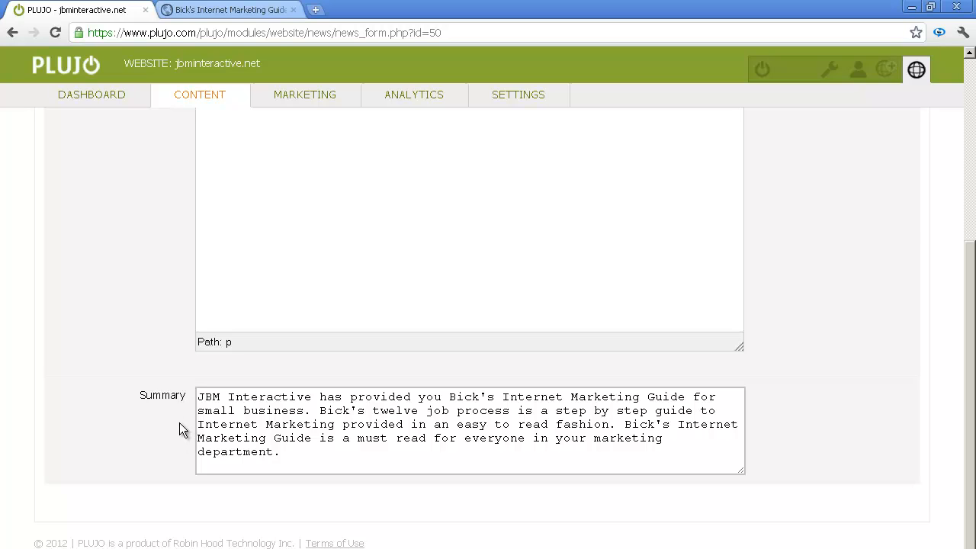
{"action": "scroll", "coordinate": [179, 423], "scroll_direction": "up", "scroll_amount": 4}
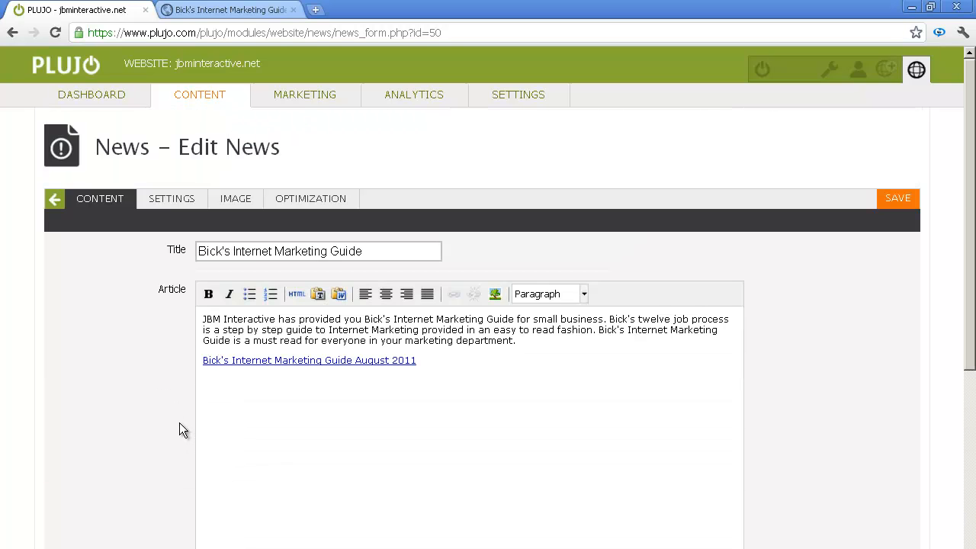
Step: Examine the marketing guide article's date, category, author and status settings, including the available author choices
{"action": "left_click", "coordinate": [184, 207]}
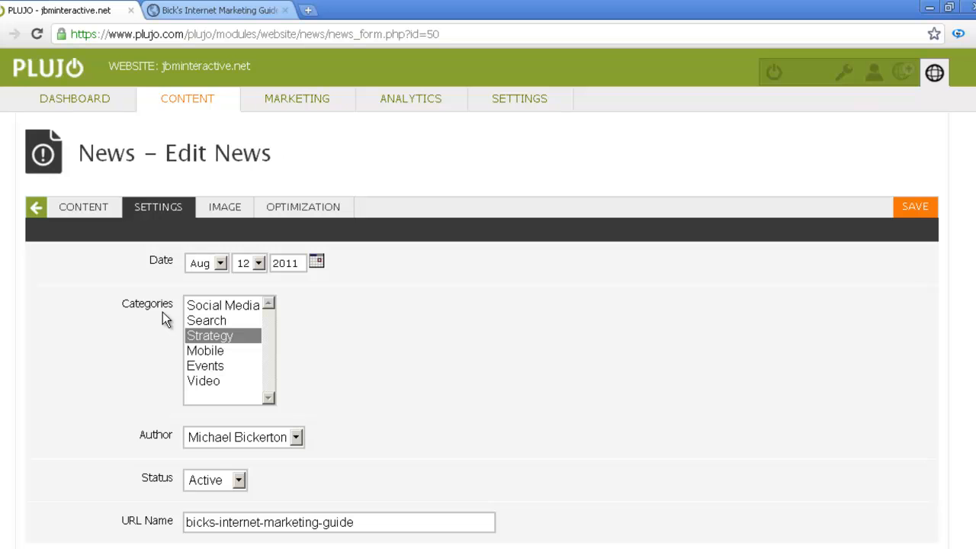
{"action": "scroll", "coordinate": [162, 312], "scroll_direction": "down", "scroll_amount": 2}
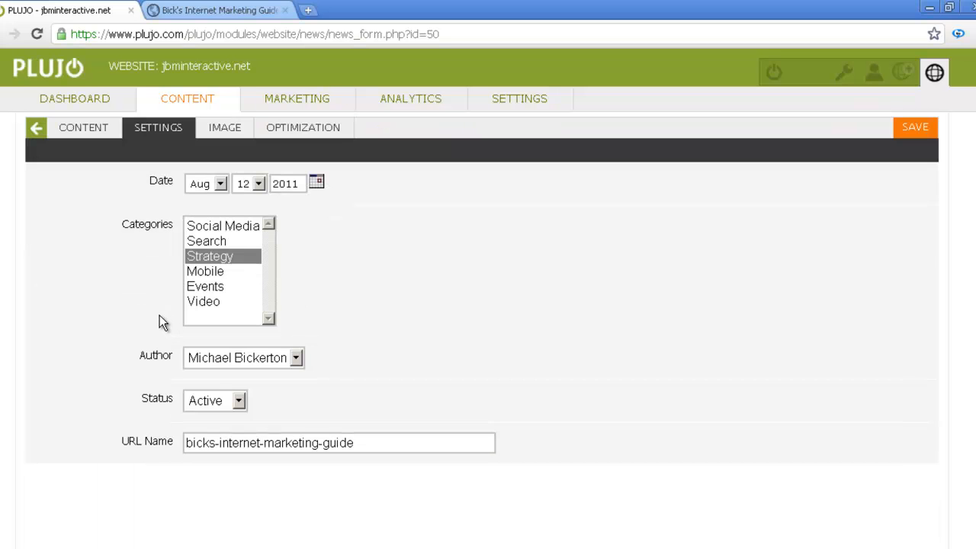
{"action": "left_click", "coordinate": [298, 360]}
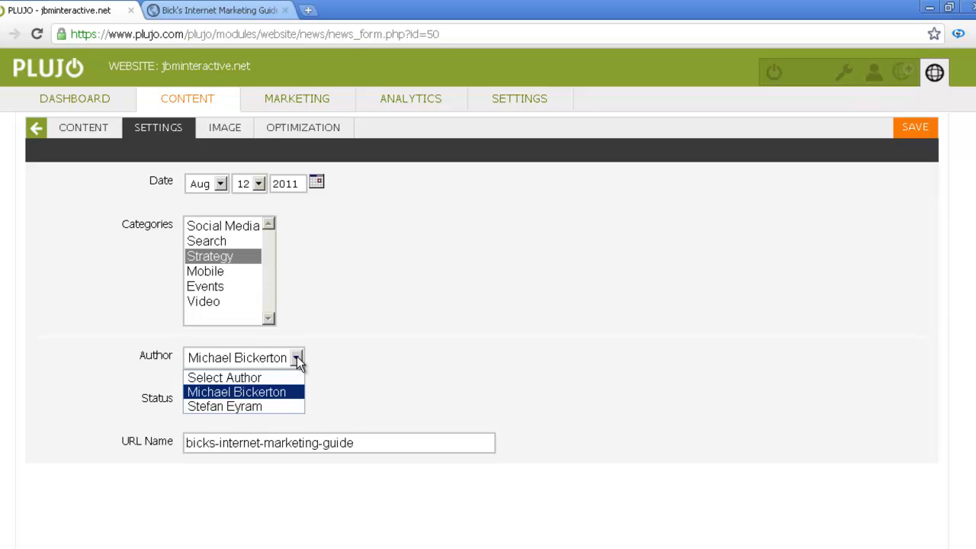
{"action": "left_click", "coordinate": [313, 368]}
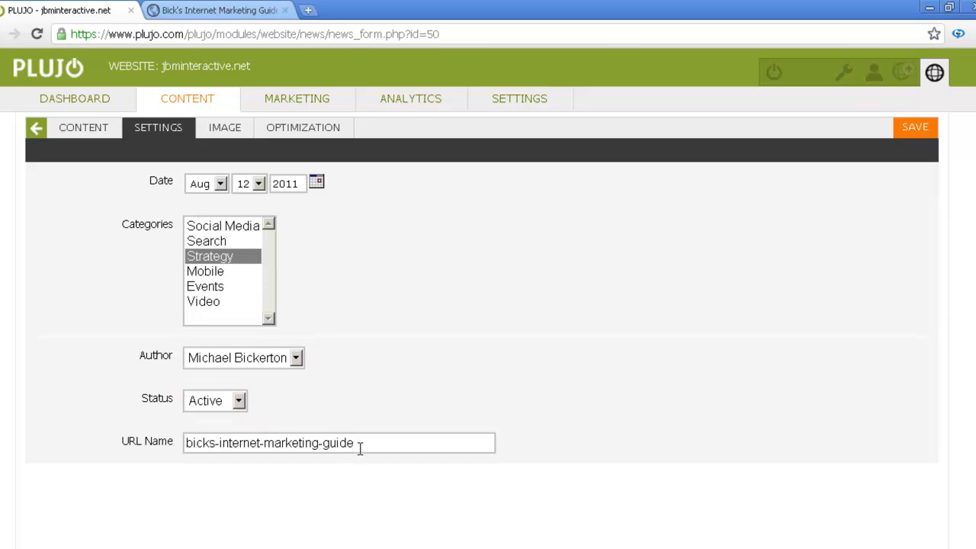
Step: Compare the article's URL name with the web address of its live page, and return to the article's settings in PLUJO
{"action": "left_click_drag", "start_coordinate": [354, 444], "coordinate": [187, 443]}
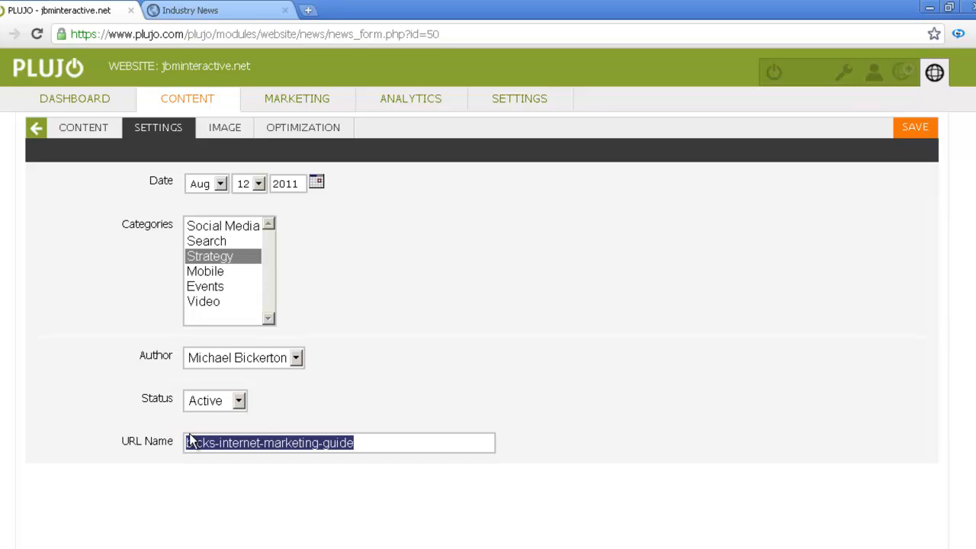
{"action": "left_click", "coordinate": [225, 13]}
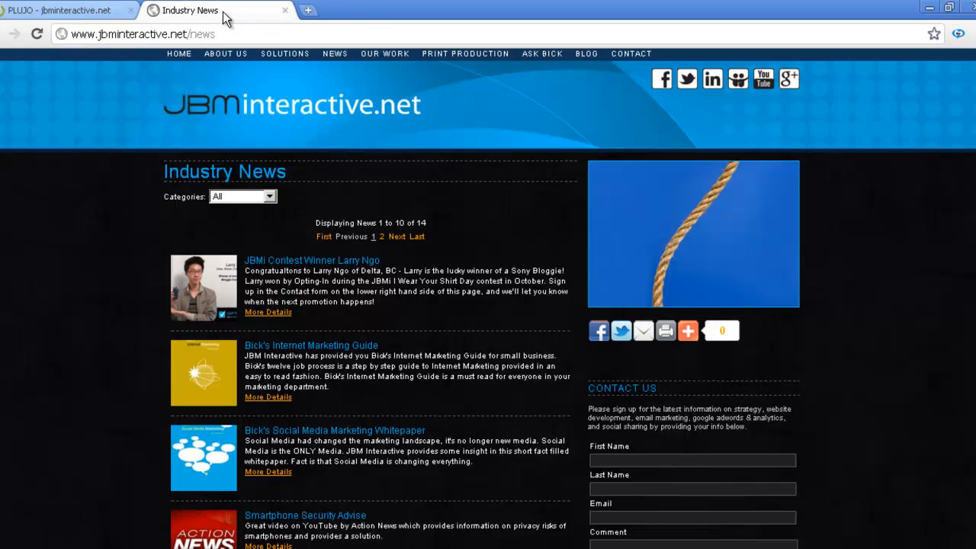
{"action": "left_click", "coordinate": [263, 402]}
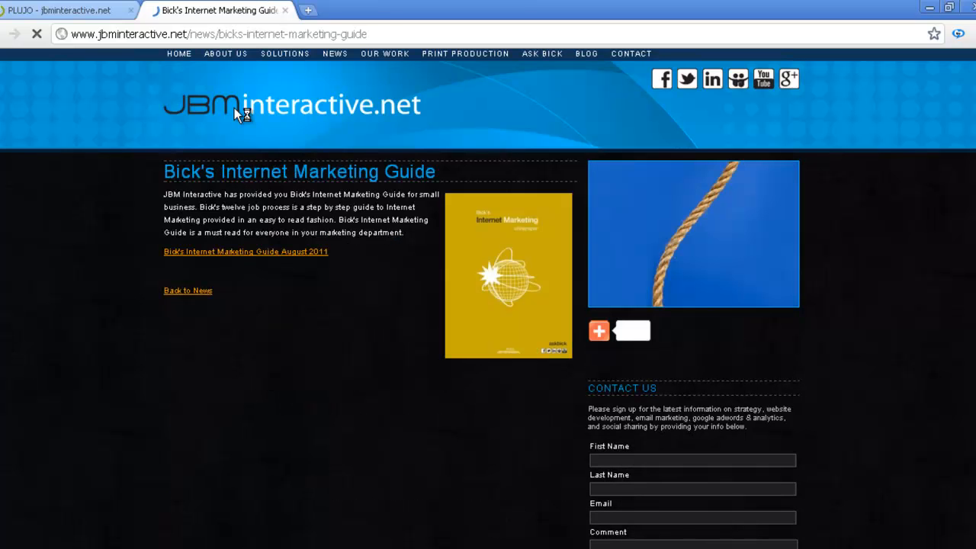
{"action": "left_click_drag", "start_coordinate": [219, 34], "coordinate": [368, 35]}
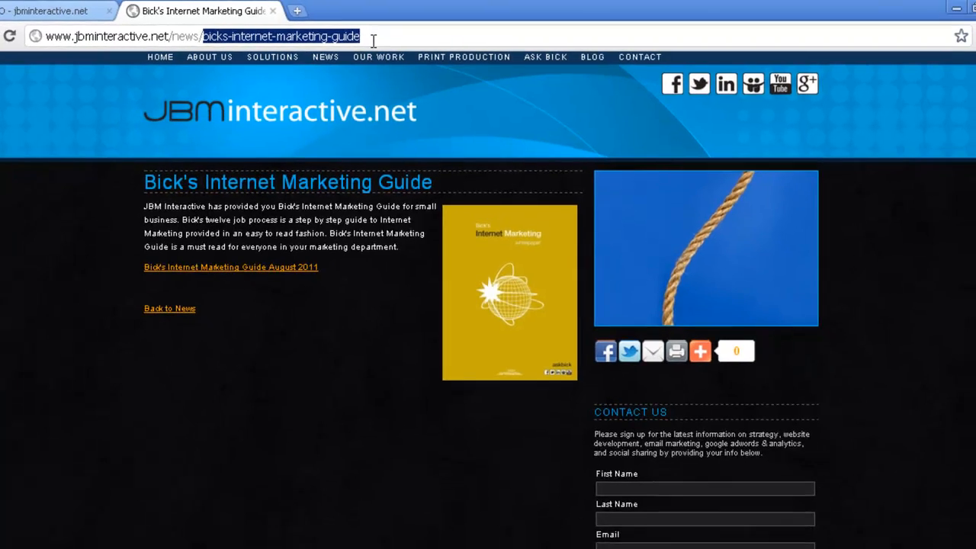
{"action": "left_click", "coordinate": [114, 10]}
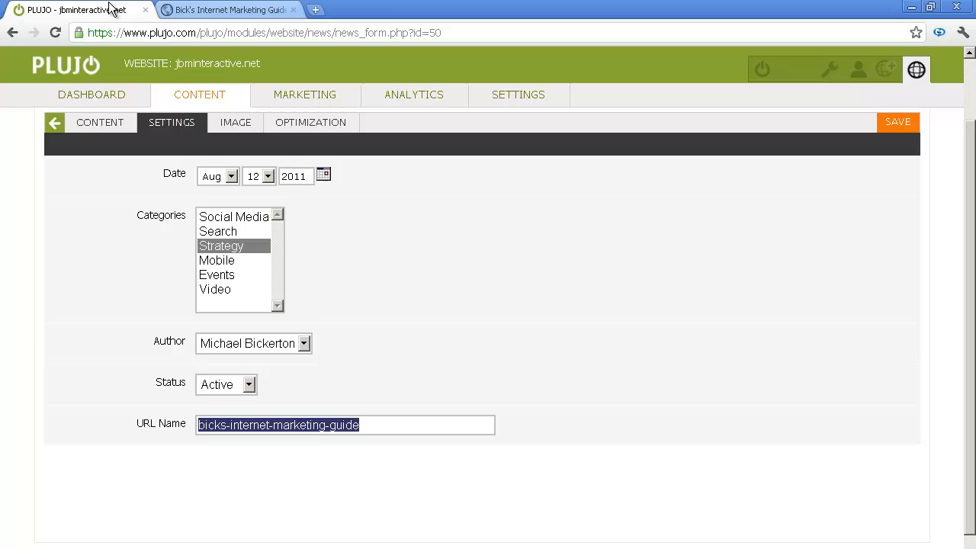
Step: Review the marketing guide article's image upload and search engine optimization fields, and return to the news list
{"action": "left_click", "coordinate": [224, 129]}
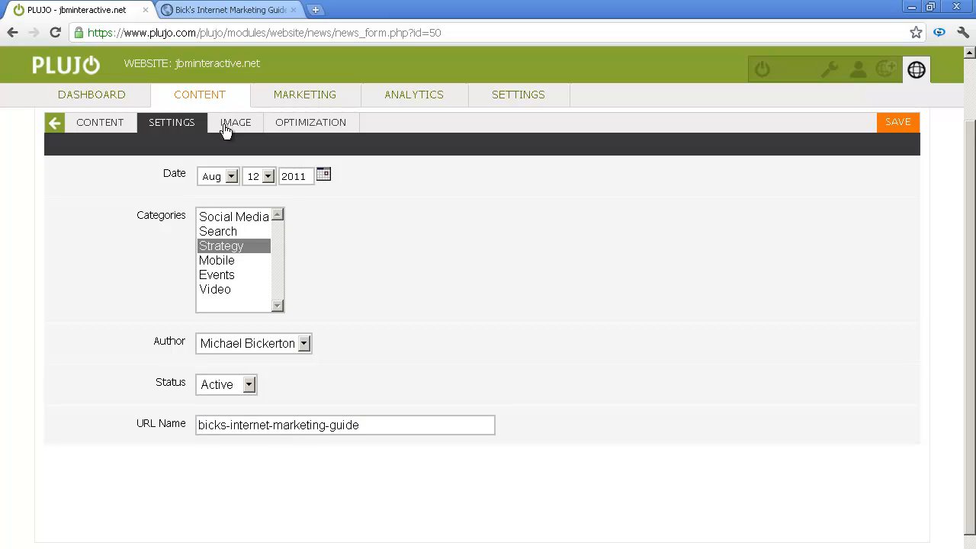
{"action": "left_click", "coordinate": [225, 128]}
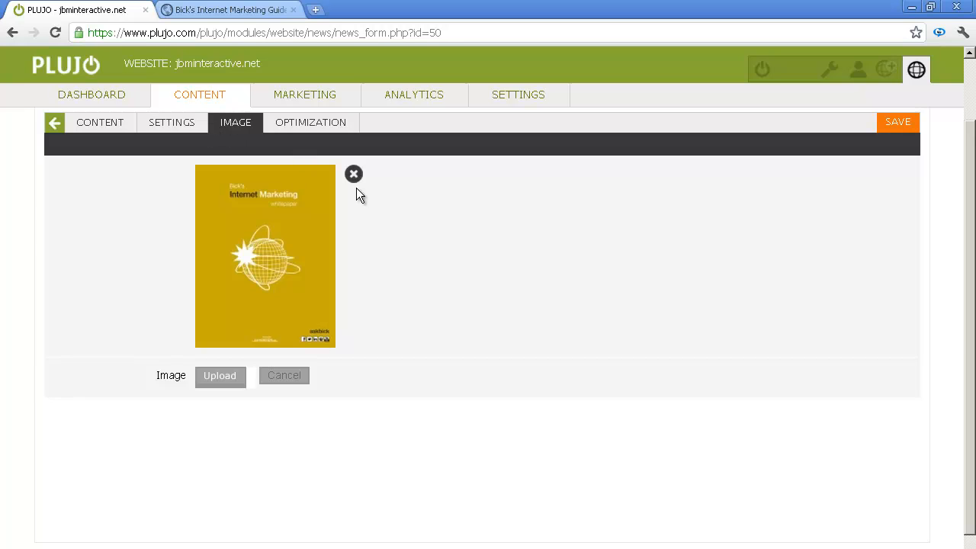
{"action": "left_click", "coordinate": [219, 376]}
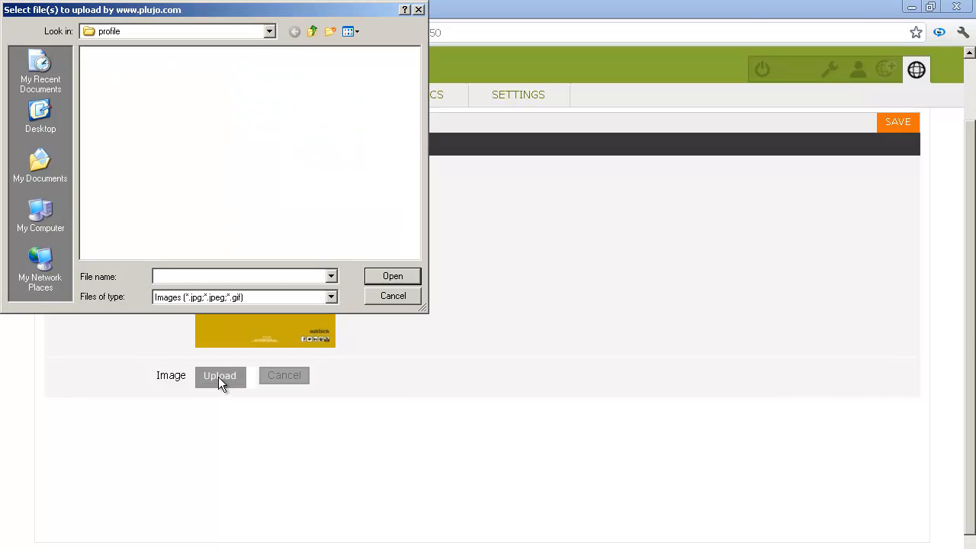
{"action": "left_click", "coordinate": [381, 298]}
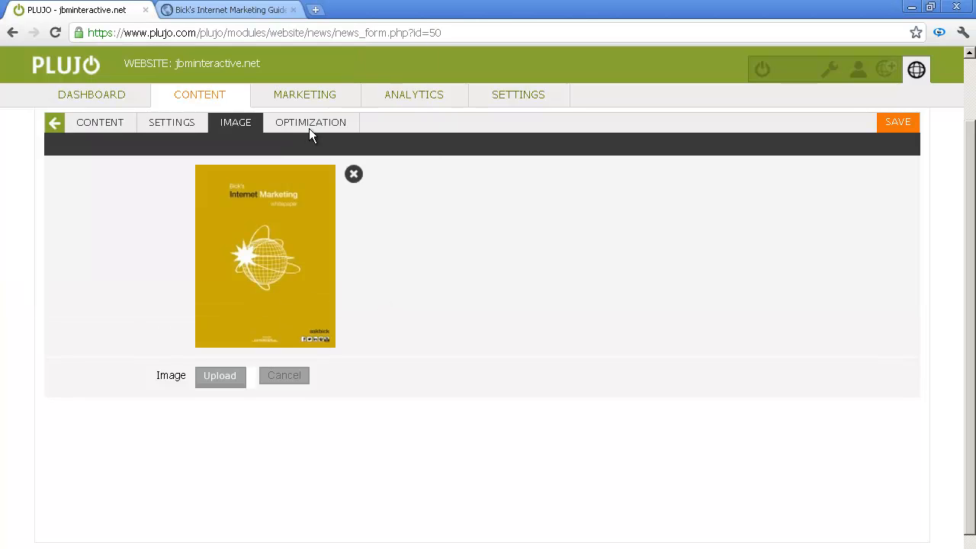
{"action": "left_click", "coordinate": [309, 131]}
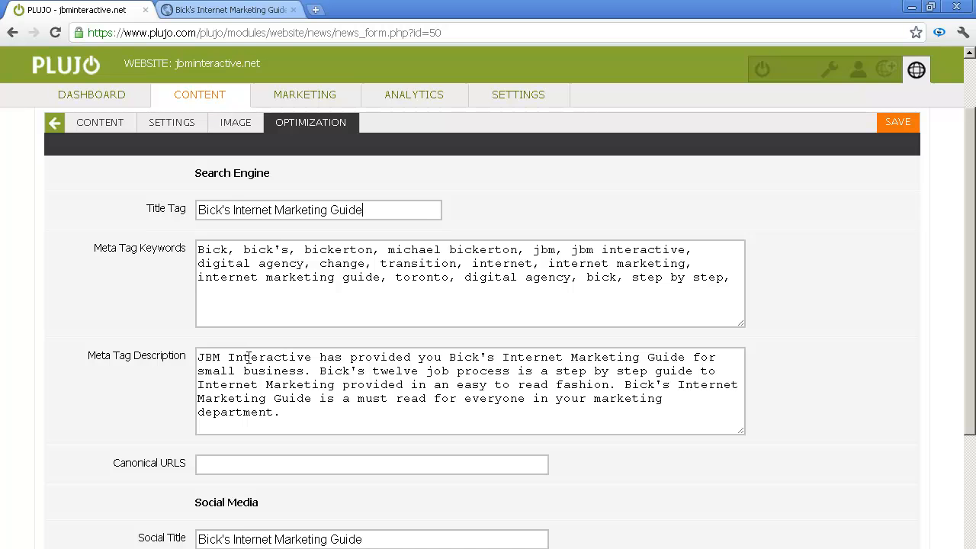
{"action": "left_click", "coordinate": [54, 125]}
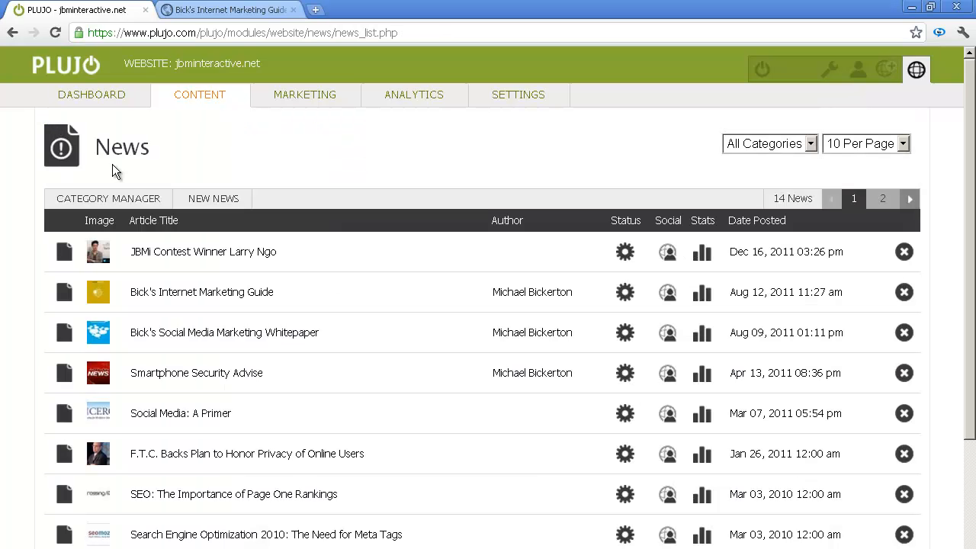
Step: Open a blank new news article, look over its content fields, and return to the news list without saving
{"action": "left_click", "coordinate": [179, 202]}
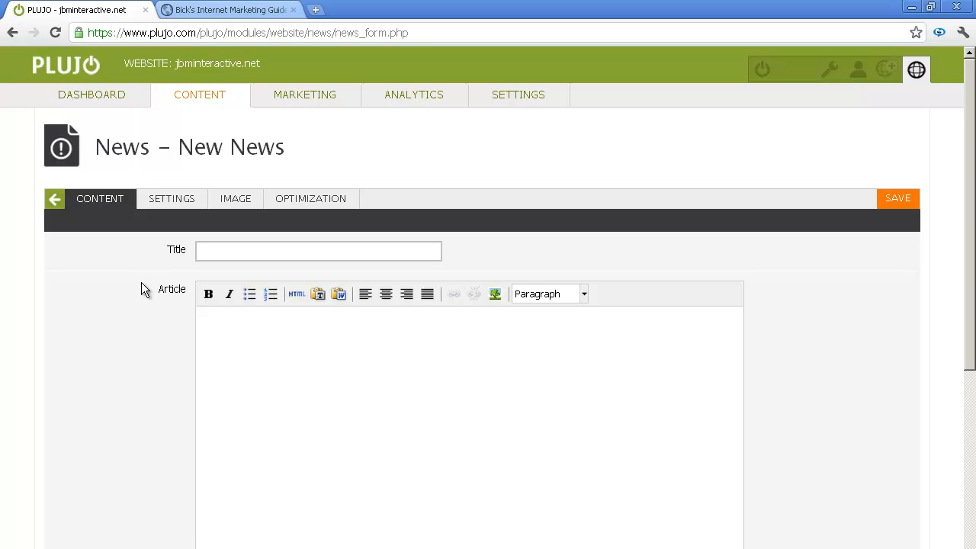
{"action": "scroll", "coordinate": [142, 290], "scroll_direction": "down", "scroll_amount": 2}
{"action": "scroll", "coordinate": [143, 288], "scroll_direction": "down", "scroll_amount": 2}
{"action": "scroll", "coordinate": [143, 289], "scroll_direction": "up", "scroll_amount": 2}
{"action": "scroll", "coordinate": [143, 288], "scroll_direction": "down", "scroll_amount": 2}
{"action": "scroll", "coordinate": [141, 280], "scroll_direction": "up", "scroll_amount": 4}
{"action": "left_click", "coordinate": [55, 203]}
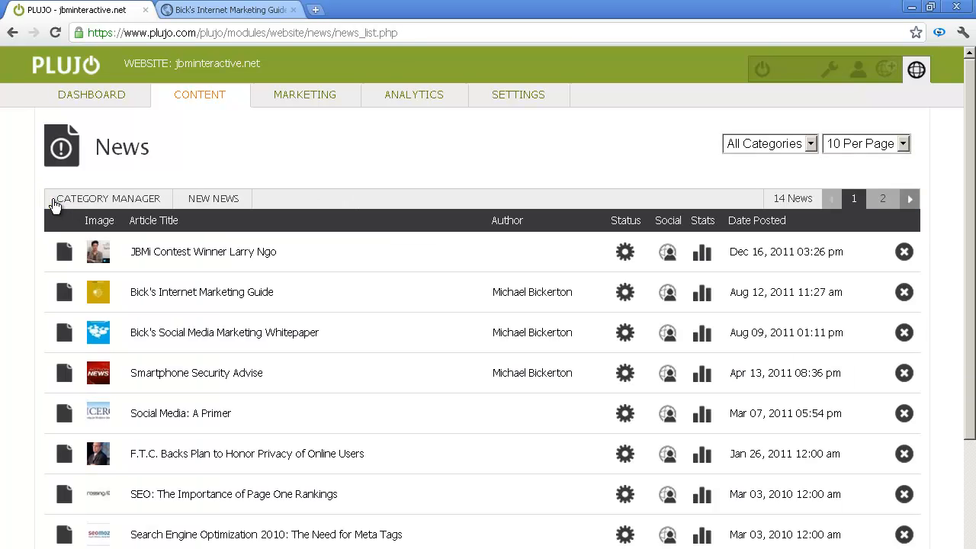
Step: Open the Events category from the news category manager to examine its name, status and priority settings
{"action": "left_click", "coordinate": [53, 204]}
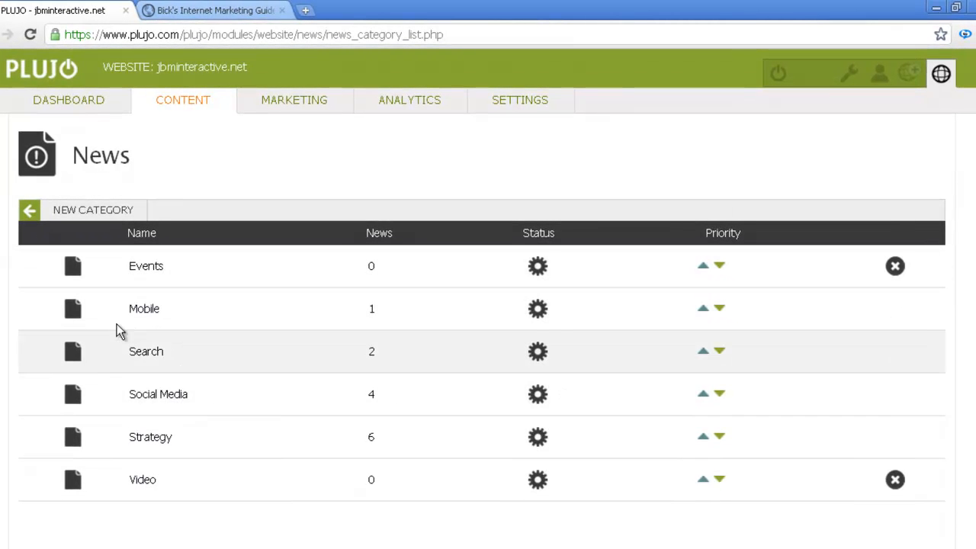
{"action": "left_click", "coordinate": [75, 270]}
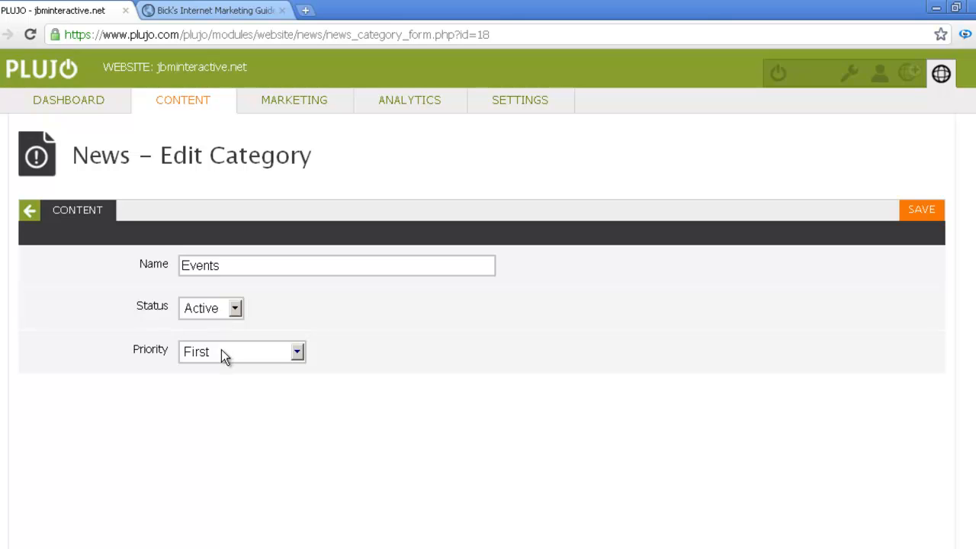
Step: Switch to the live site, return to the Industry News page, and filter its articles by the Mobile category
{"action": "left_click", "coordinate": [191, 14]}
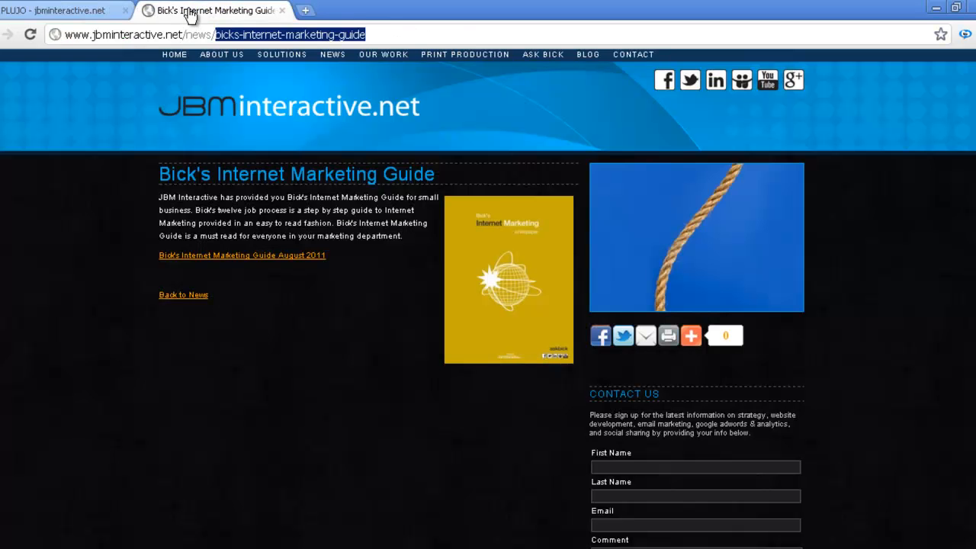
{"action": "left_click", "coordinate": [174, 296]}
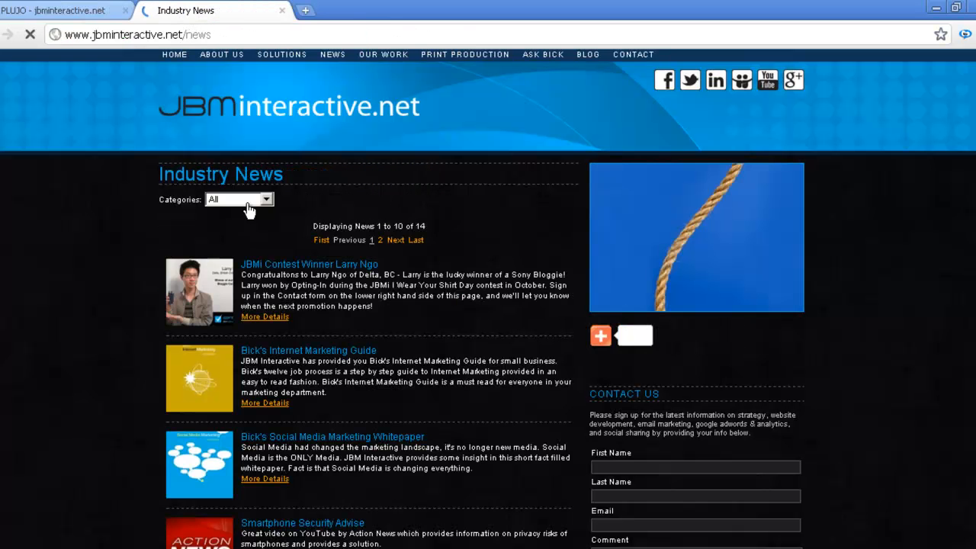
{"action": "left_click", "coordinate": [267, 200]}
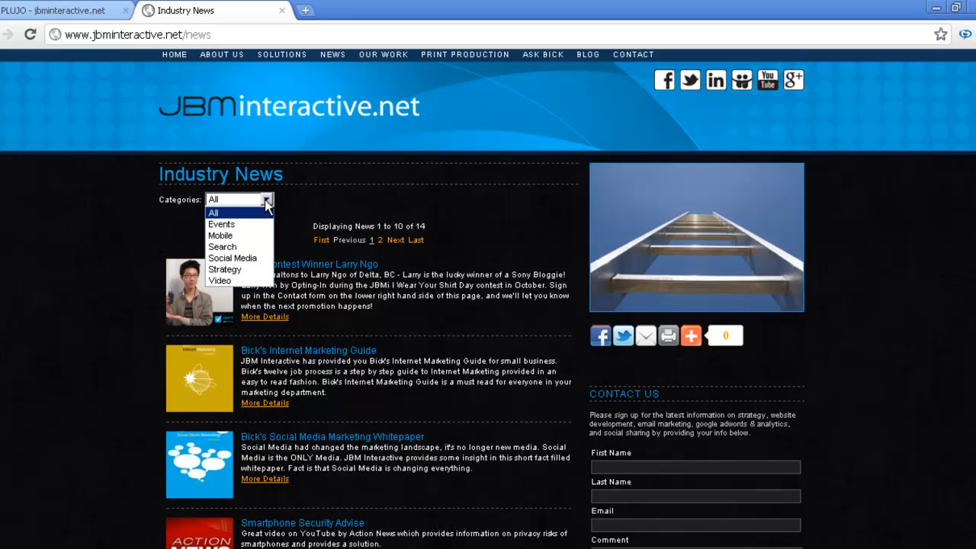
{"action": "left_click", "coordinate": [238, 237]}
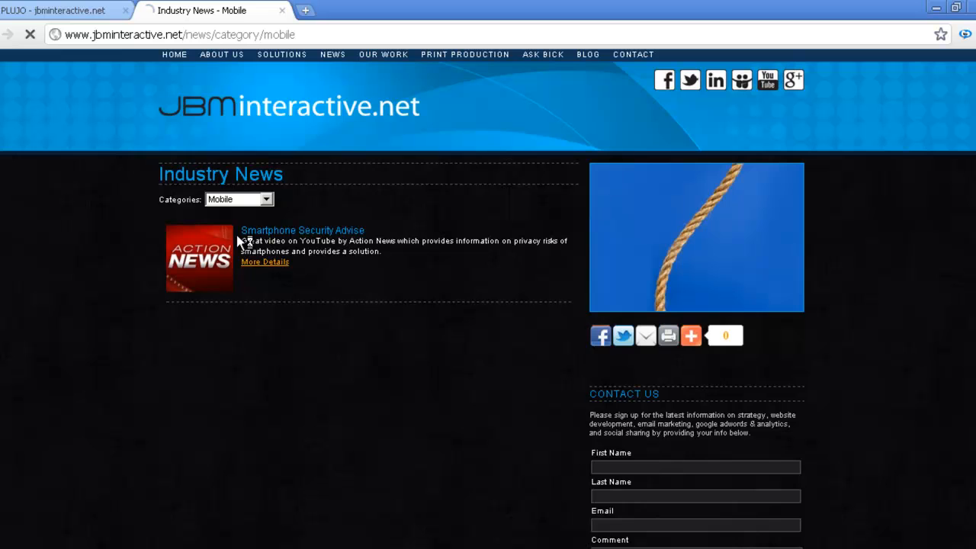